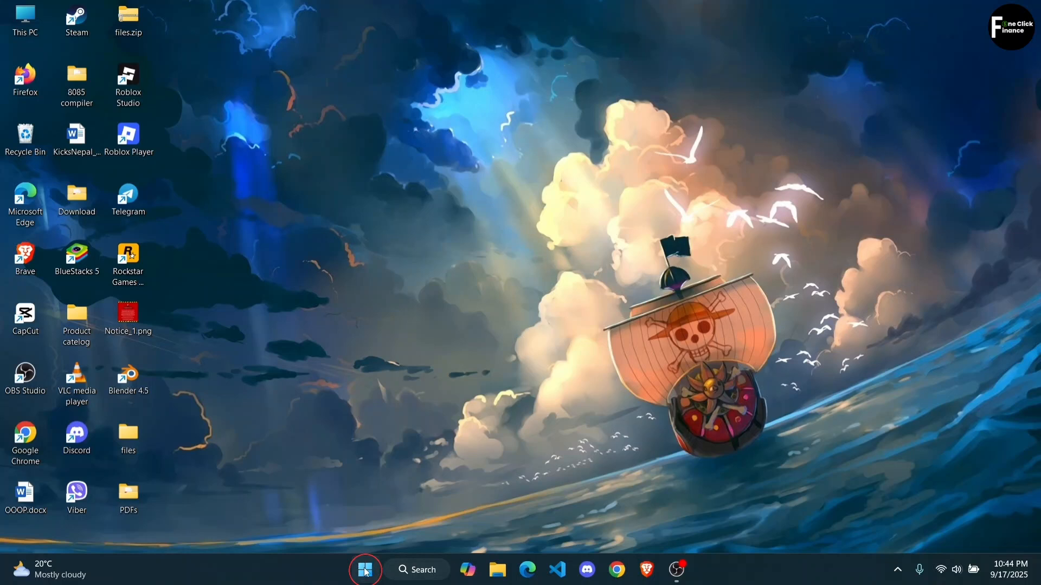
Review the Windows Update page and its advanced options in Settings, and close Settings
{"action": "right_click", "coordinate": [367, 572]}
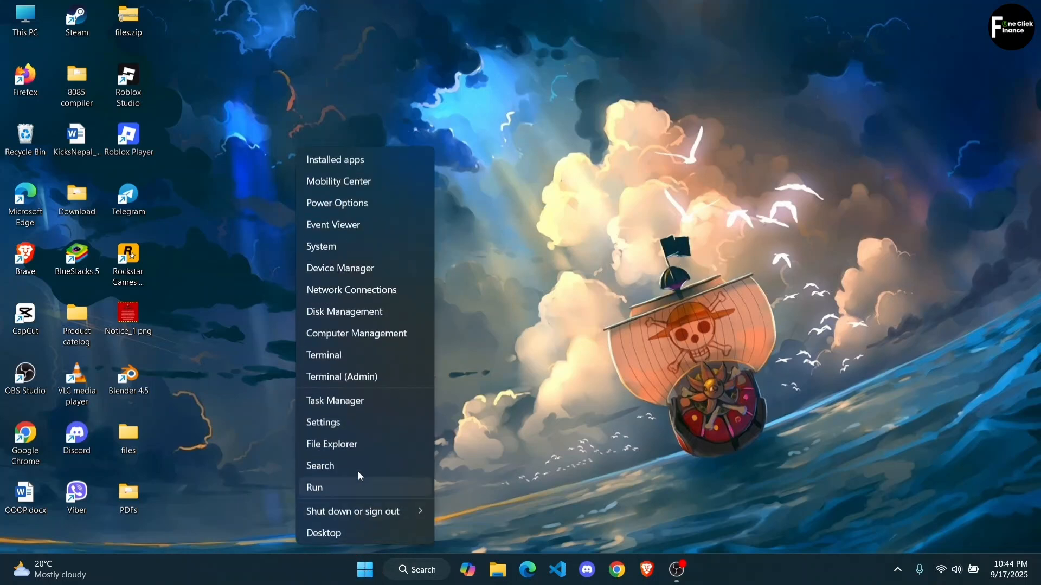
{"action": "left_click", "coordinate": [363, 419]}
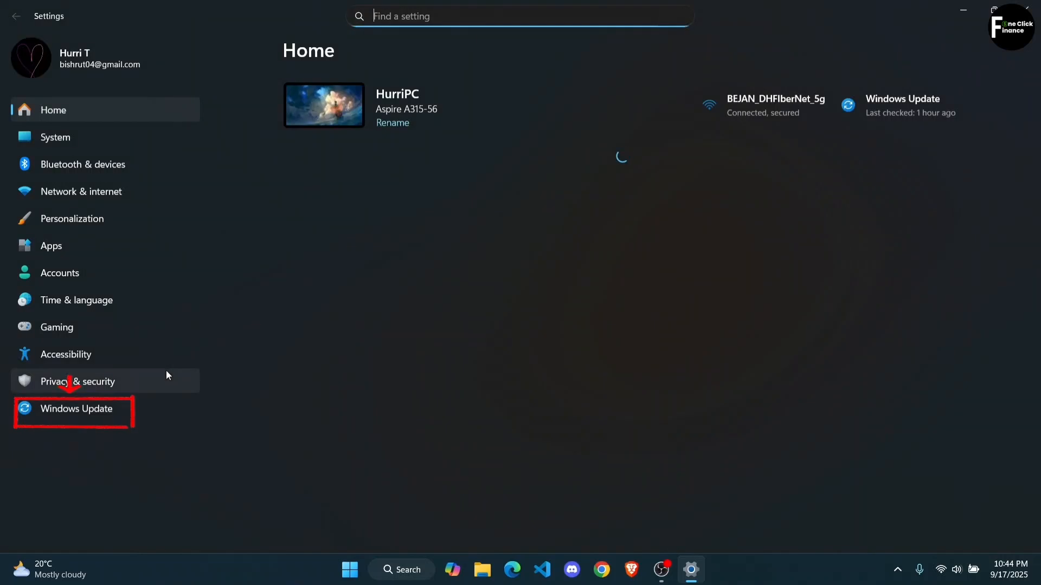
{"action": "left_click", "coordinate": [122, 412]}
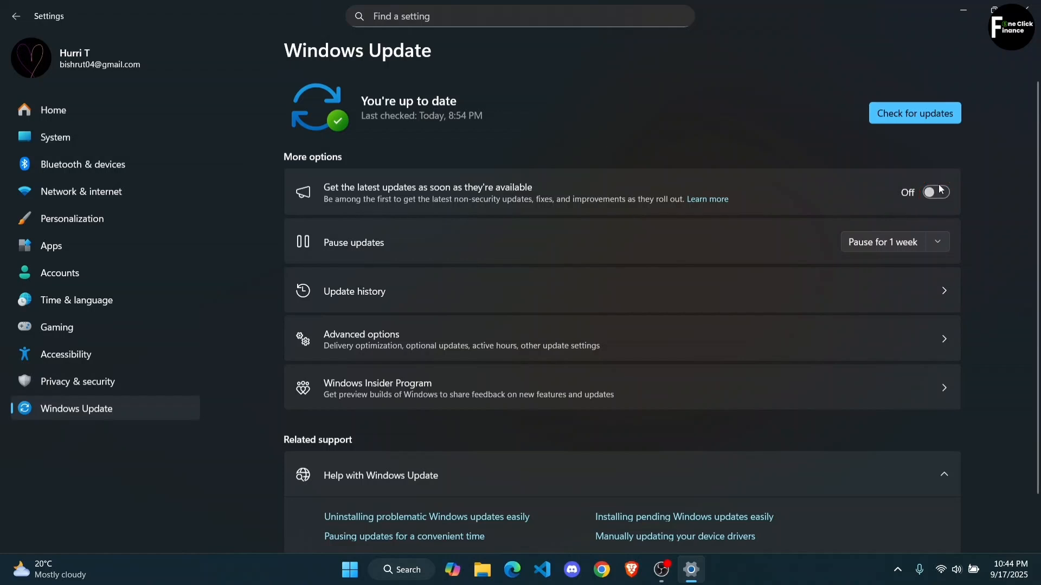
{"action": "left_click", "coordinate": [484, 348]}
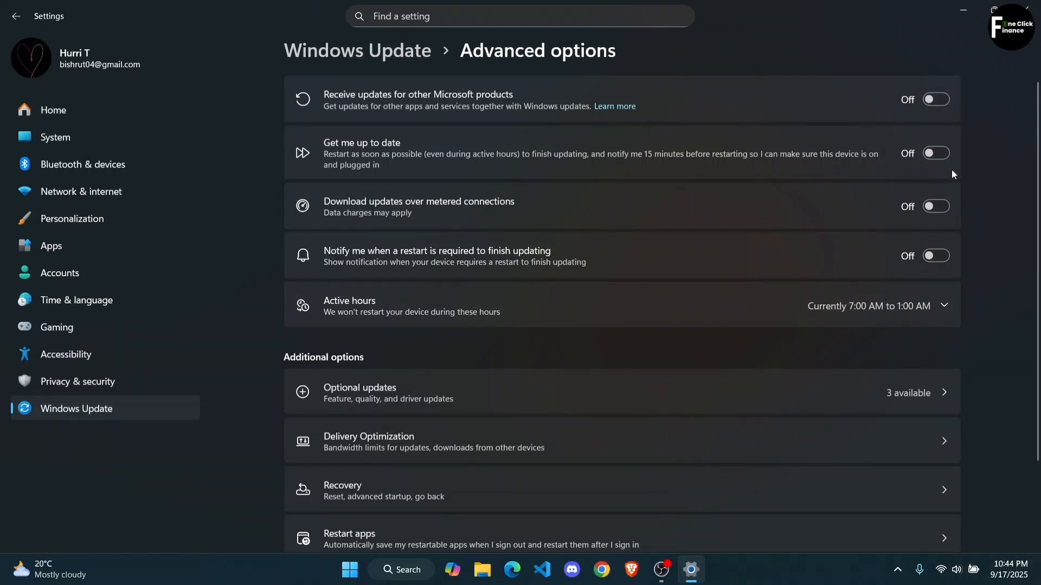
{"action": "scroll", "coordinate": [740, 227], "scroll_direction": "down", "scroll_amount": 3}
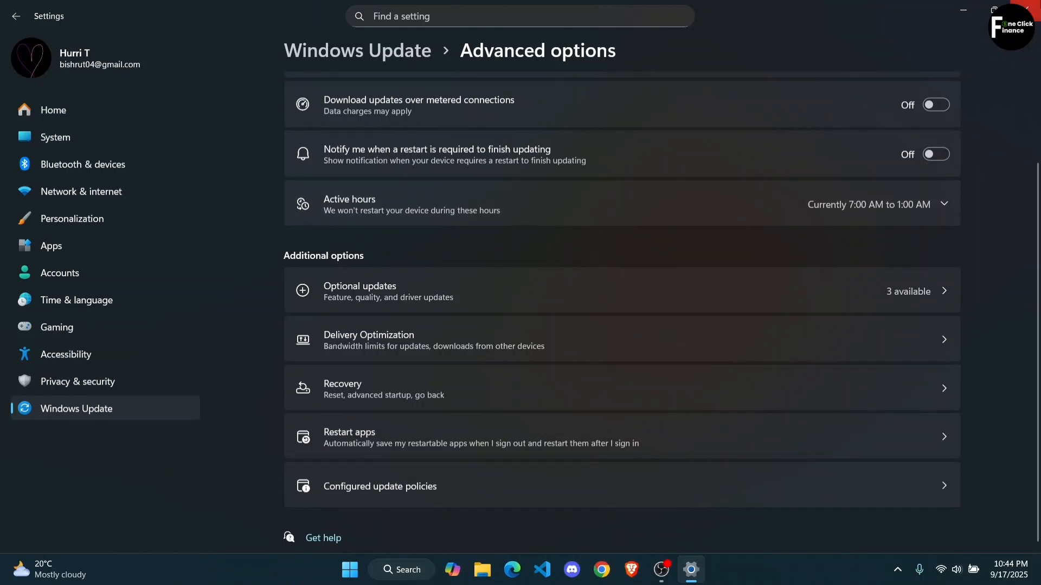
{"action": "left_click", "coordinate": [1026, 8]}
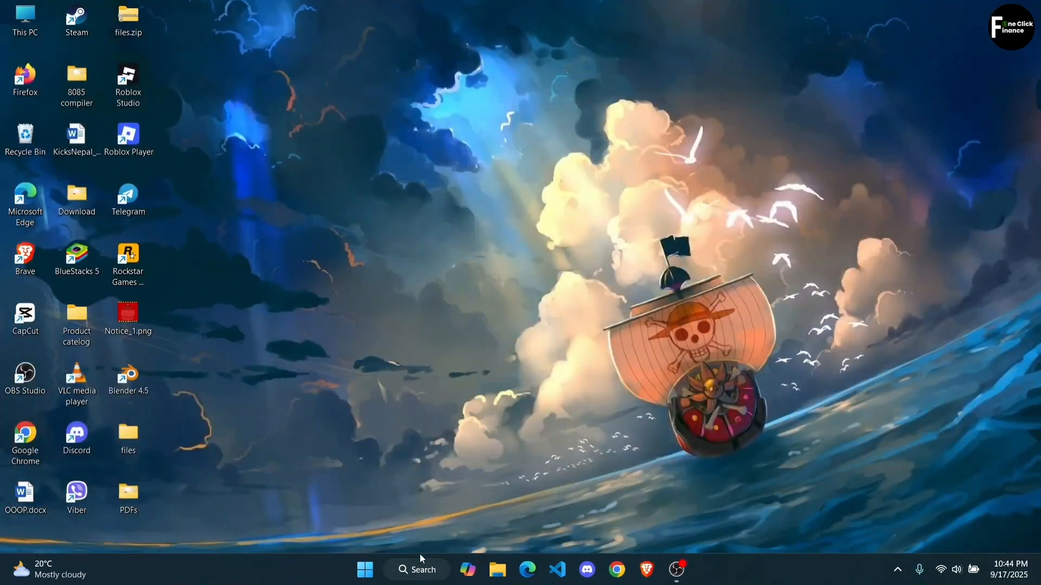
Search Windows for "services" and open the Services console
{"action": "left_click", "coordinate": [415, 568]}
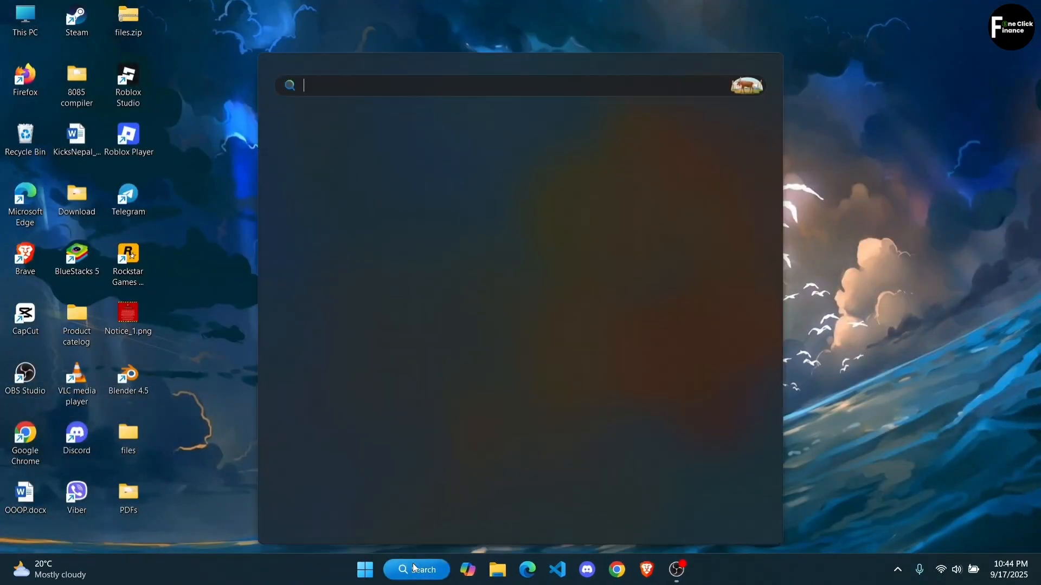
{"action": "type", "text": "services"}
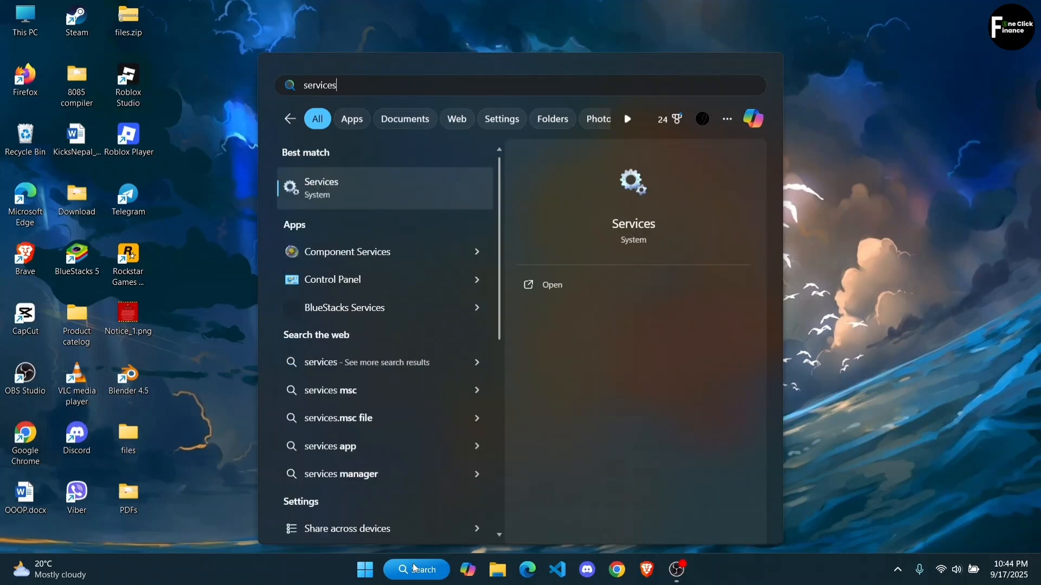
{"action": "key", "text": "Return"}
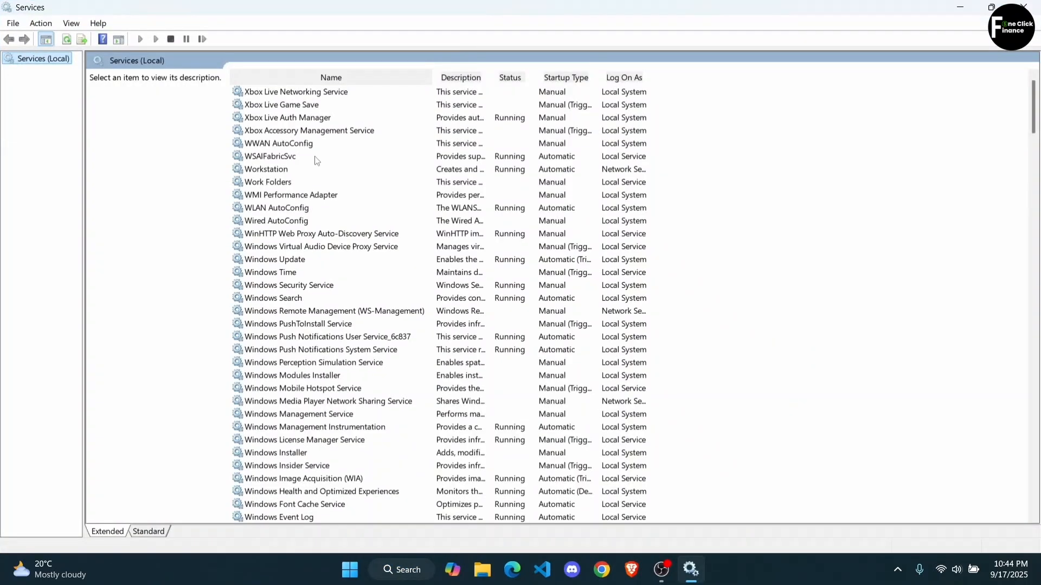
Look through the Windows entries in the services list for the Windows Update service
{"action": "left_click", "coordinate": [293, 301]}
{"action": "key", "text": "Down"}
{"action": "scroll", "coordinate": [295, 306], "scroll_direction": "down", "scroll_amount": 8}
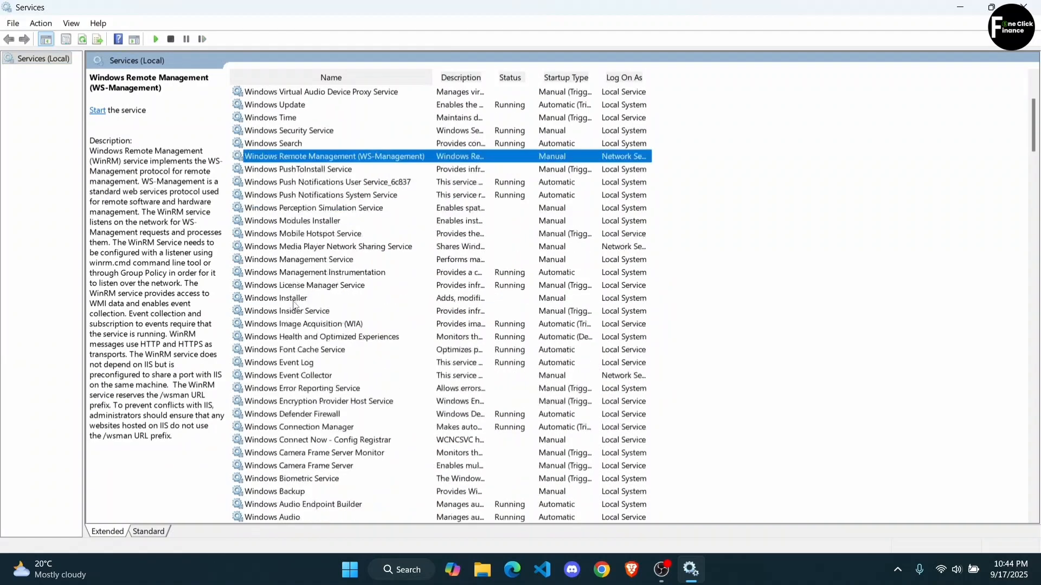
{"action": "scroll", "coordinate": [295, 306], "scroll_direction": "down", "scroll_amount": 1}
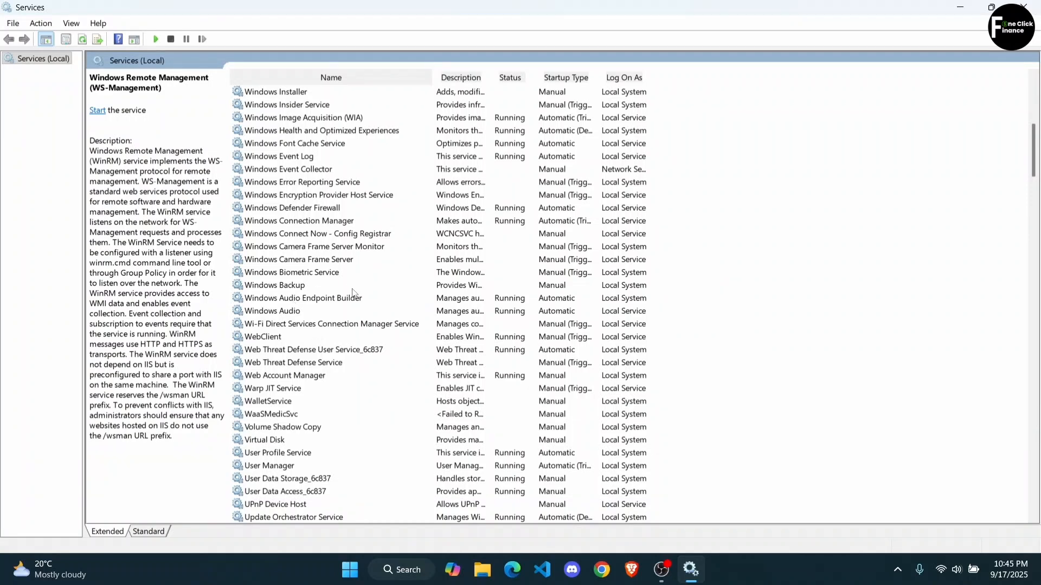
{"action": "scroll", "coordinate": [307, 315], "scroll_direction": "down", "scroll_amount": 4}
{"action": "scroll", "coordinate": [307, 316], "scroll_direction": "up", "scroll_amount": 3}
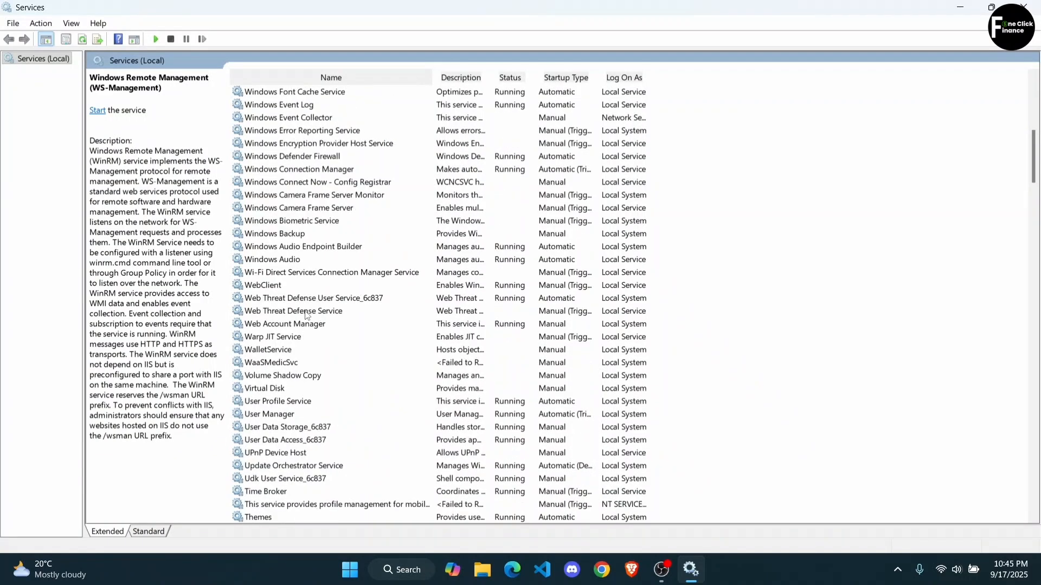
{"action": "scroll", "coordinate": [307, 316], "scroll_direction": "up", "scroll_amount": 5}
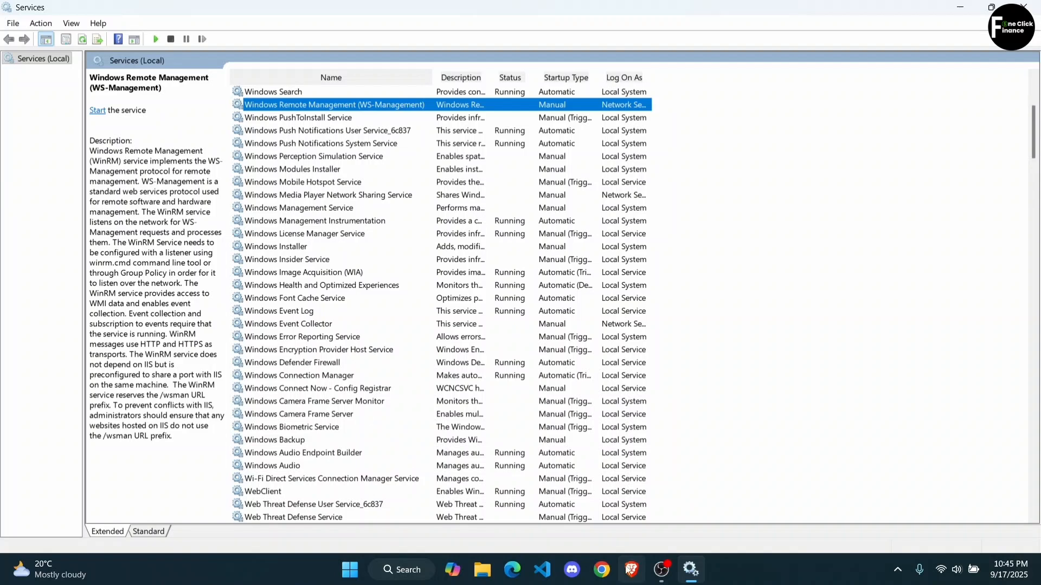
{"action": "left_click", "coordinate": [751, 573]}
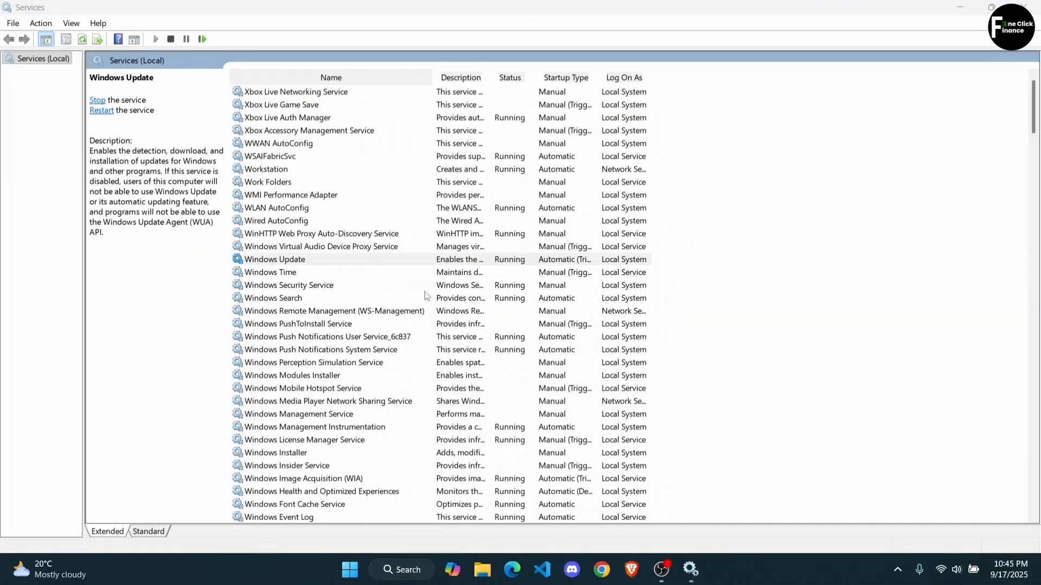
Set the Windows Update service's startup type to Disabled and apply the change
{"action": "left_click", "coordinate": [309, 262]}
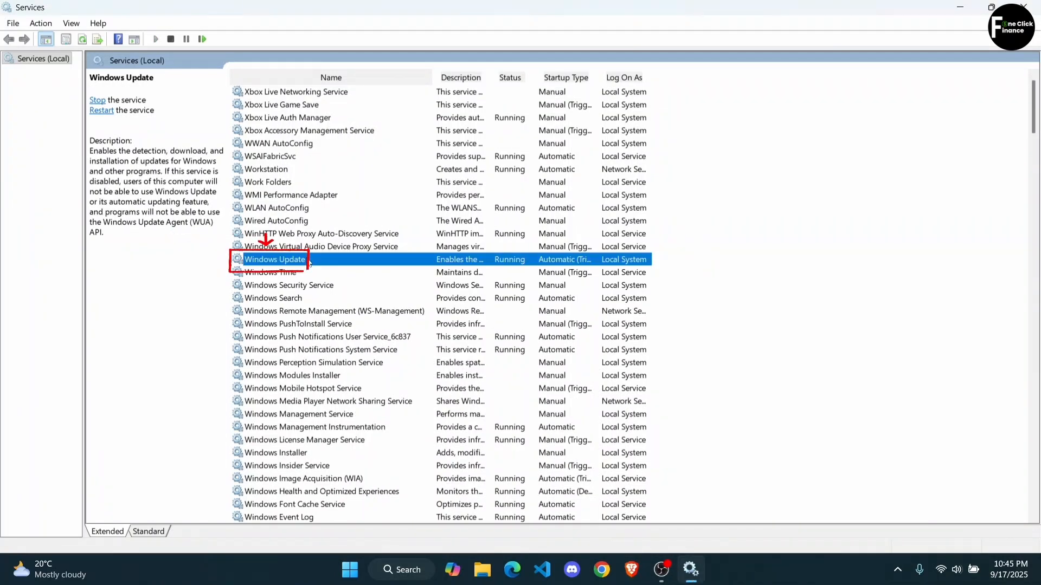
{"action": "right_click", "coordinate": [308, 261]}
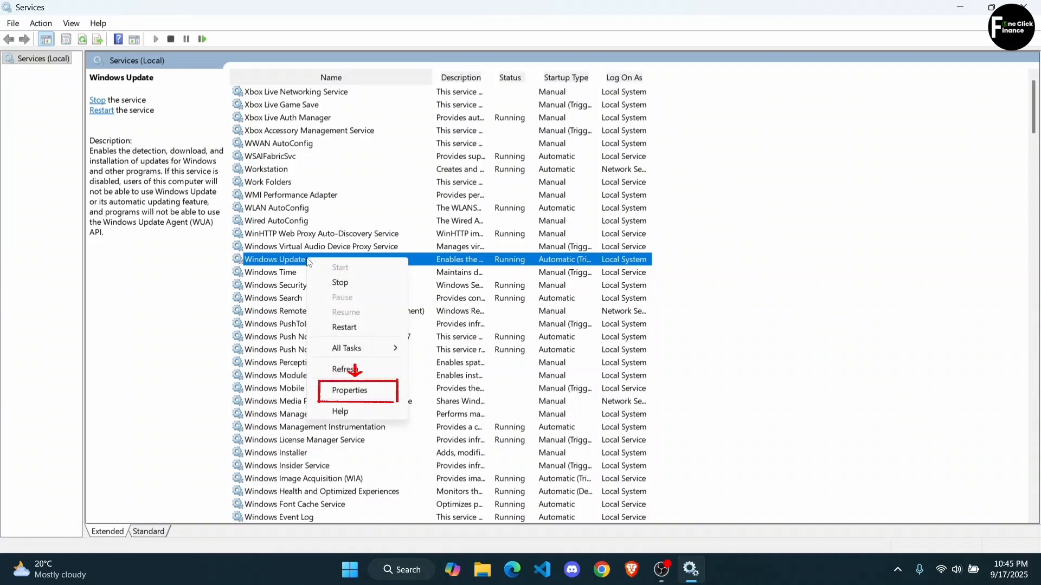
{"action": "left_click", "coordinate": [346, 391]}
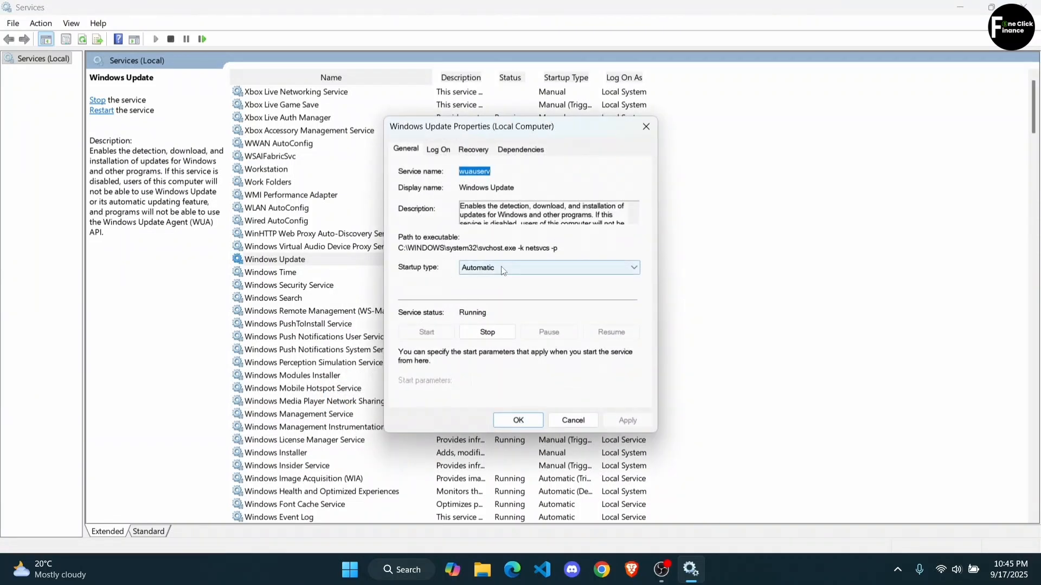
{"action": "left_click", "coordinate": [520, 266]}
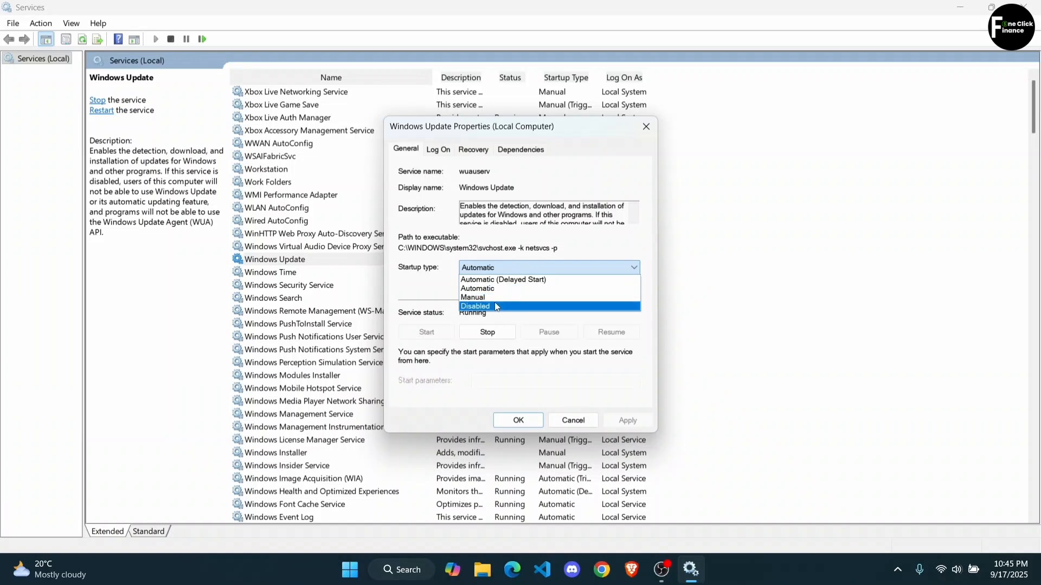
{"action": "left_click", "coordinate": [496, 308]}
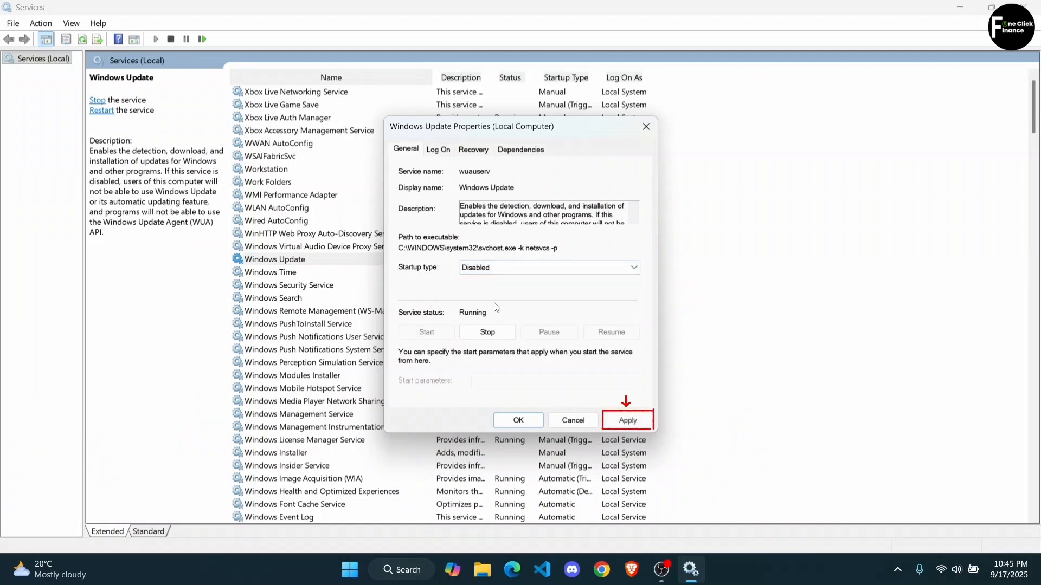
{"action": "left_click", "coordinate": [633, 420]}
{"action": "left_click", "coordinate": [518, 420]}
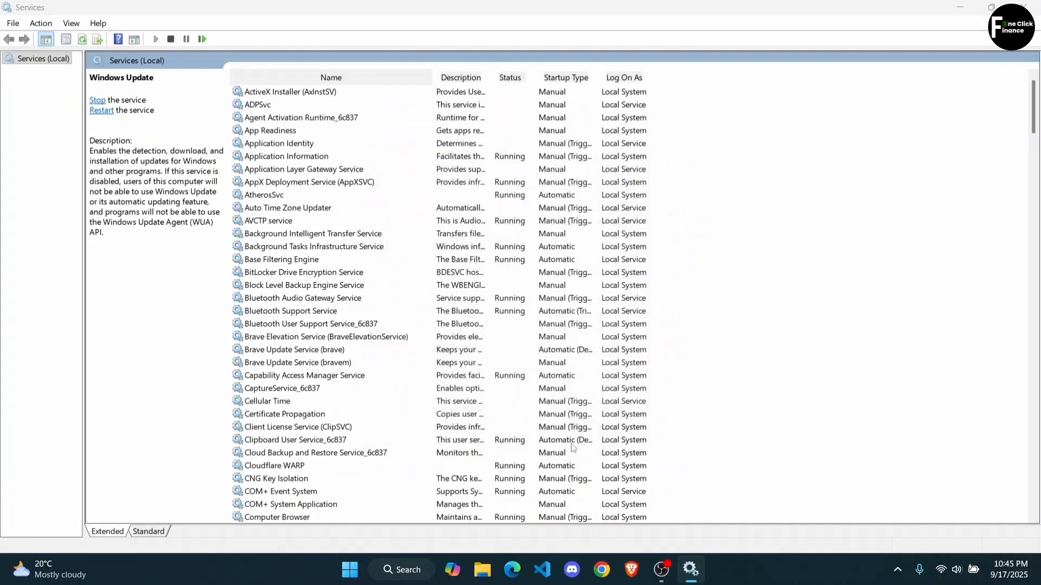
{"action": "left_click", "coordinate": [774, 583]}
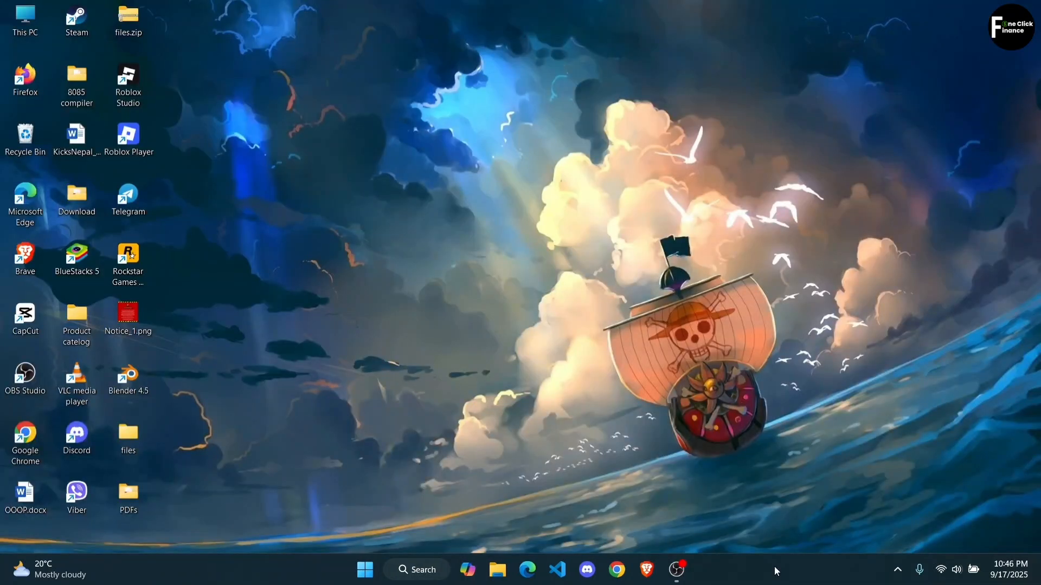
Search Windows for the Registry Editor and open it
{"action": "left_click", "coordinate": [426, 581]}
{"action": "type", "text": "re"}
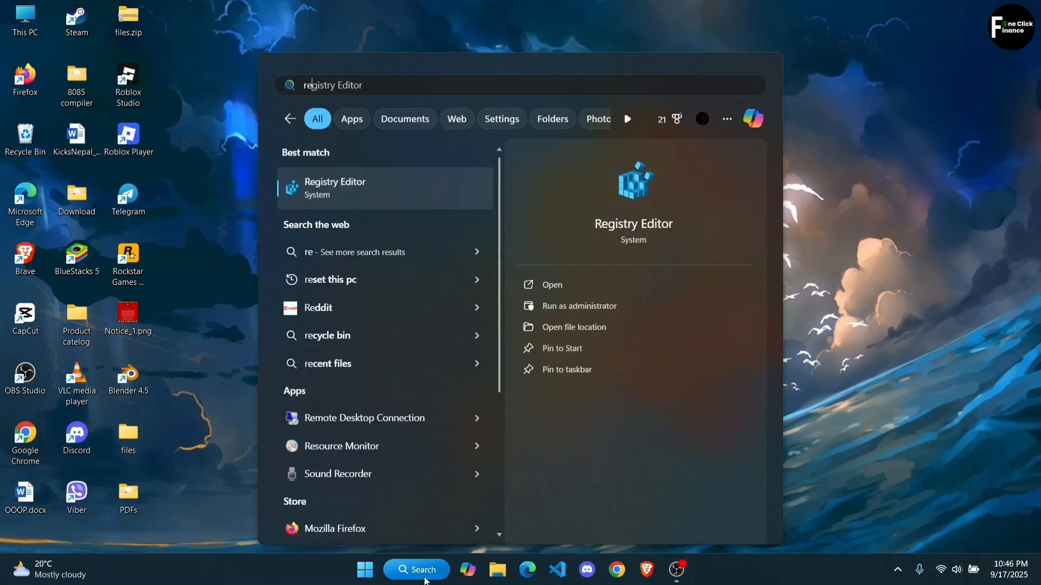
{"action": "key", "text": "Return"}
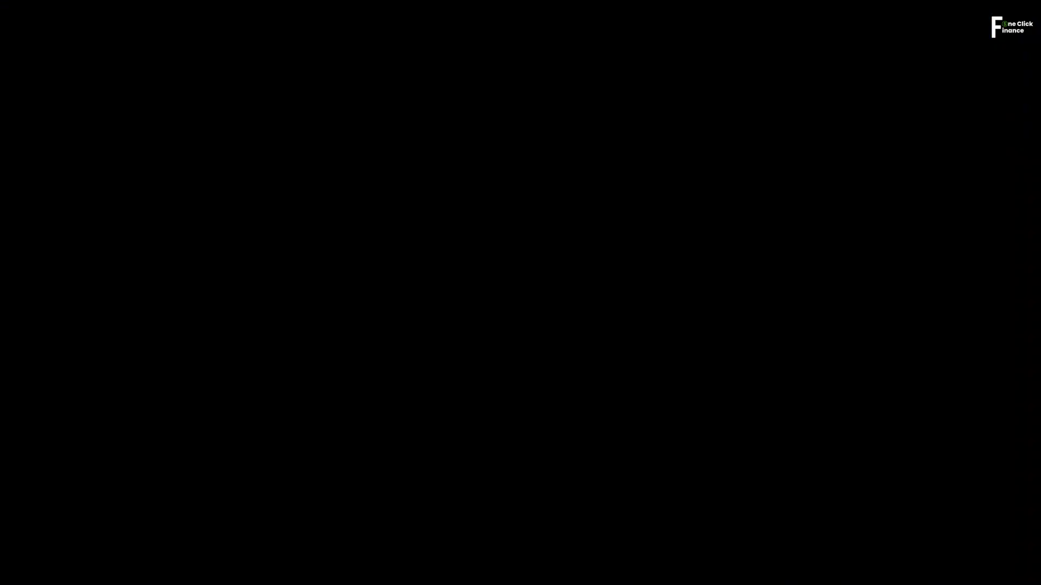
Collapse the CurrentControlSet and SYSTEM branches, keeping HKEY_LOCAL_MACHINE expanded in the registry tree
{"action": "scroll", "coordinate": [332, 251], "scroll_direction": "up", "scroll_amount": 5}
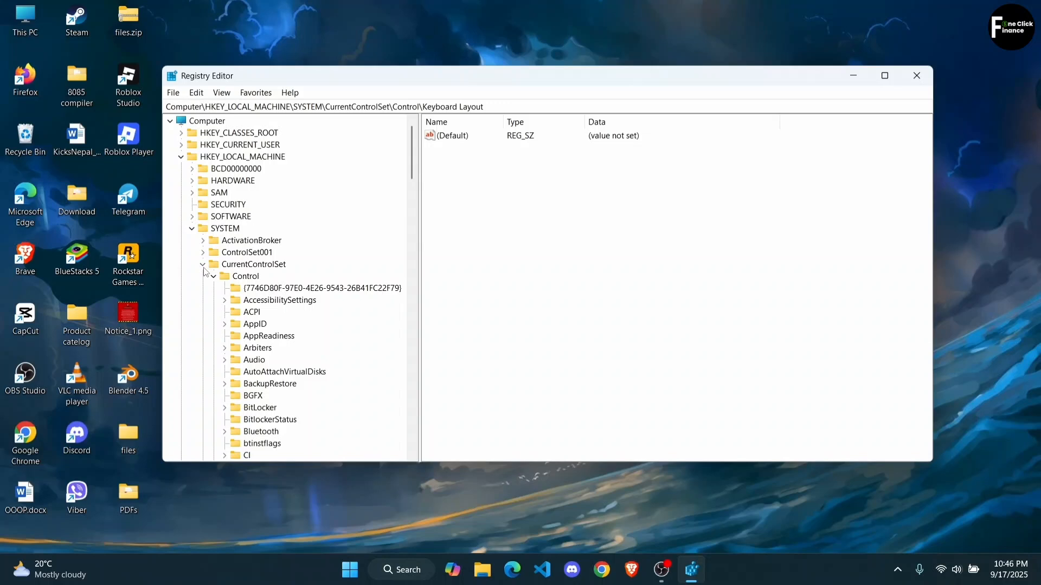
{"action": "left_click", "coordinate": [204, 265]}
{"action": "left_click", "coordinate": [193, 229]}
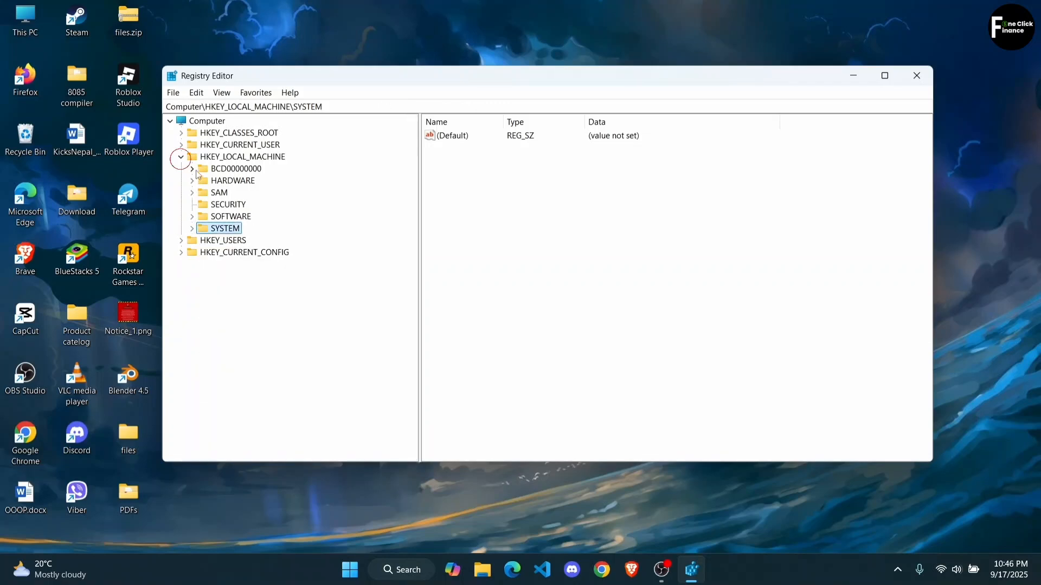
{"action": "left_click", "coordinate": [181, 157]}
{"action": "left_click", "coordinate": [181, 157]}
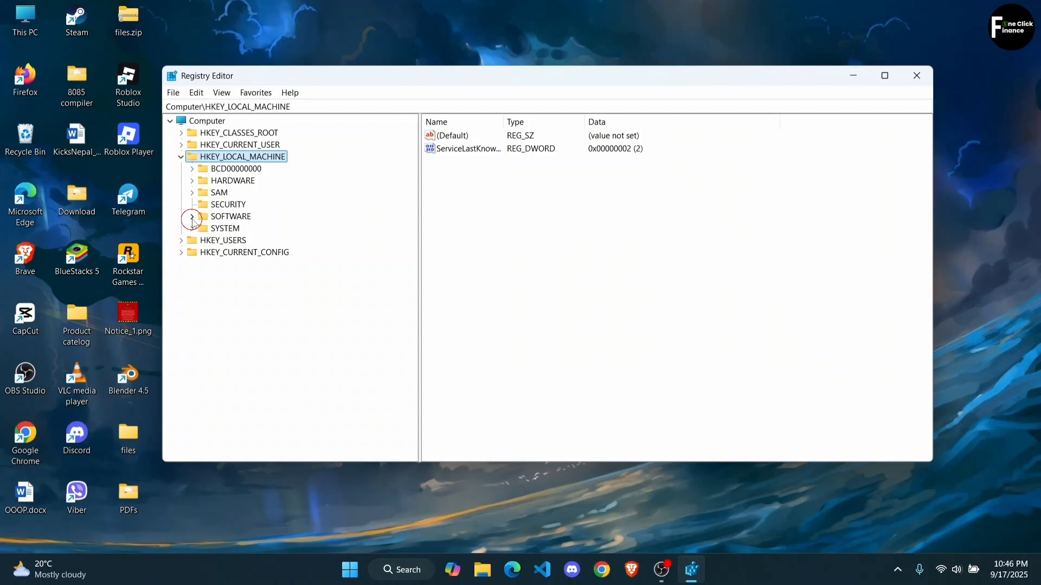
Expand the registry path SOFTWARE\Policies\Microsoft\Windows under HKEY_LOCAL_MACHINE
{"action": "left_click", "coordinate": [192, 217]}
{"action": "scroll", "coordinate": [247, 364], "scroll_direction": "down", "scroll_amount": 3}
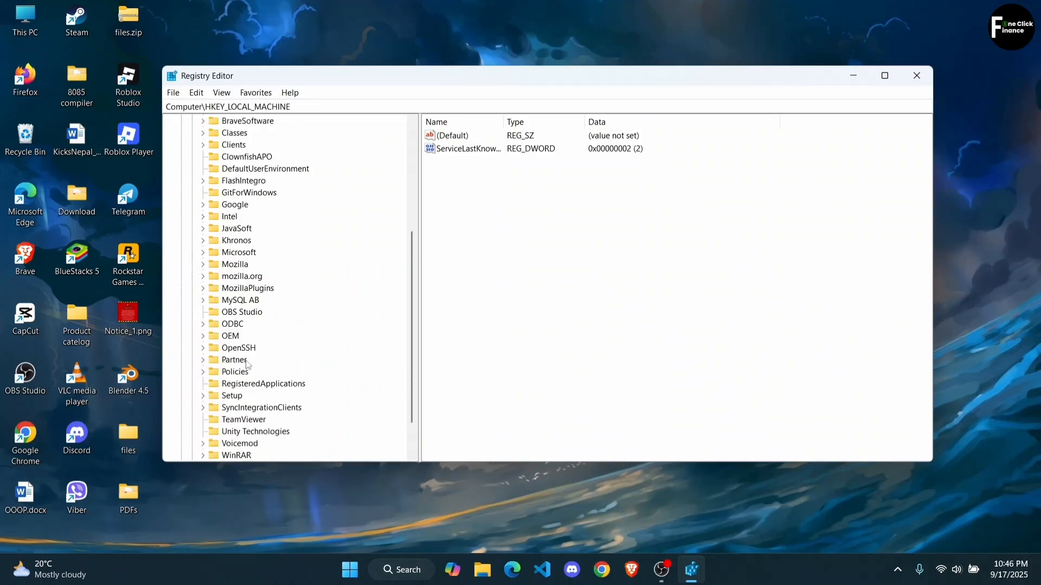
{"action": "scroll", "coordinate": [247, 364], "scroll_direction": "down", "scroll_amount": 2}
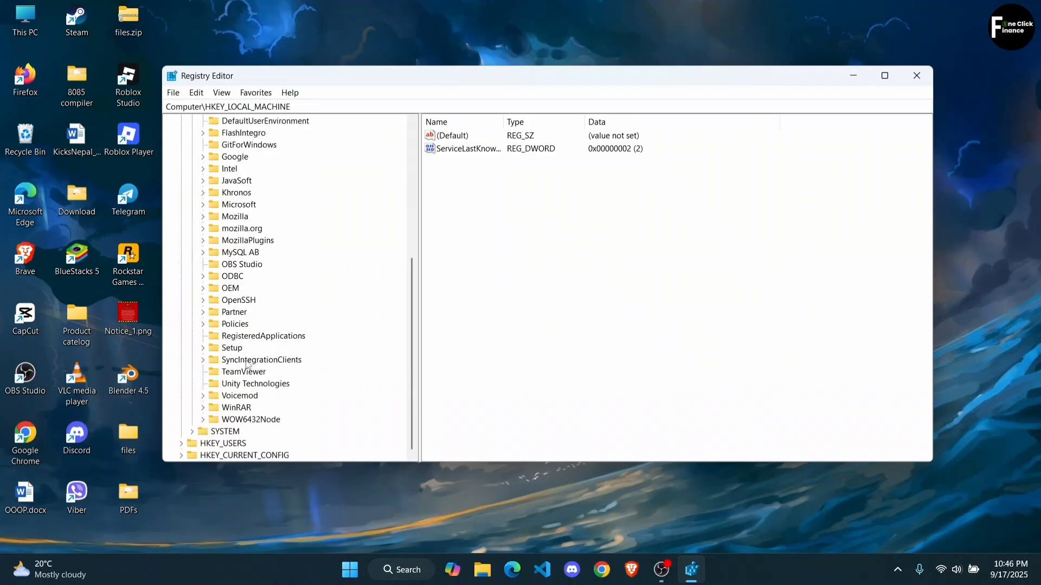
{"action": "left_click", "coordinate": [203, 325]}
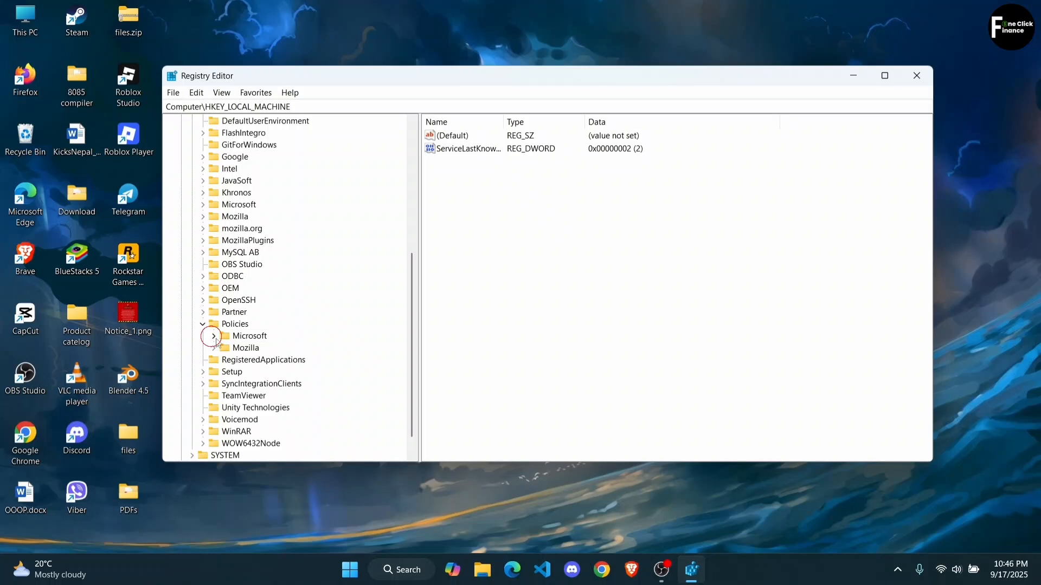
{"action": "left_click", "coordinate": [214, 337]}
{"action": "left_click", "coordinate": [224, 384]}
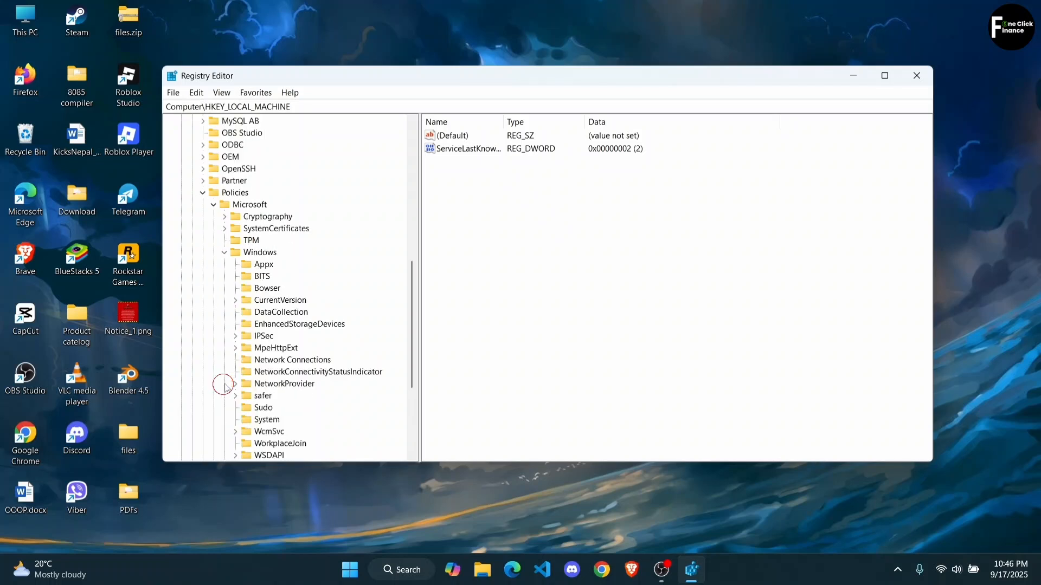
{"action": "scroll", "coordinate": [277, 375], "scroll_direction": "down", "scroll_amount": 2}
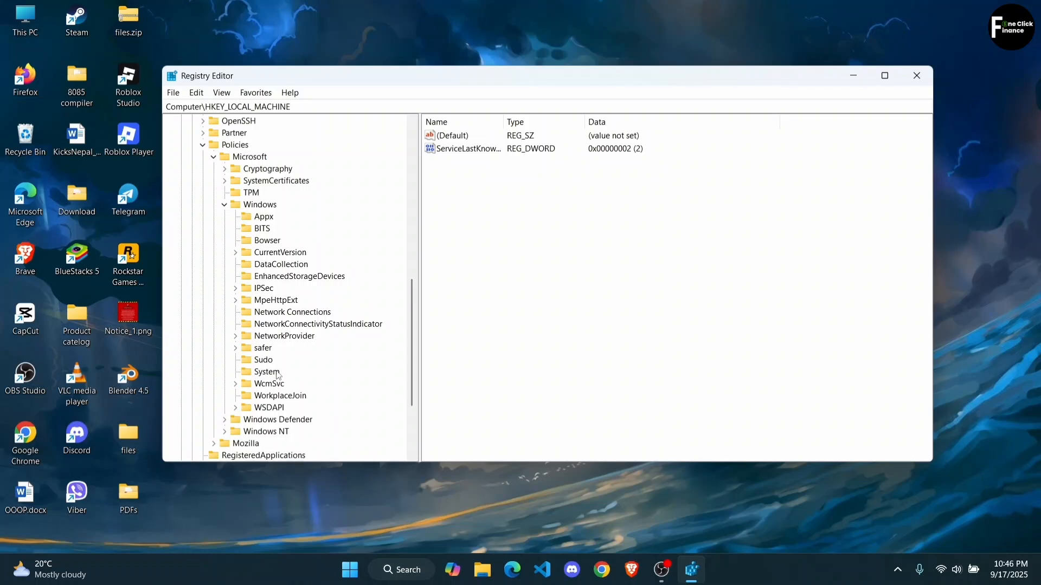
Create a new key named WindowsUpdate under the Windows policies key in the registry
{"action": "left_click", "coordinate": [259, 205]}
{"action": "right_click", "coordinate": [259, 208]}
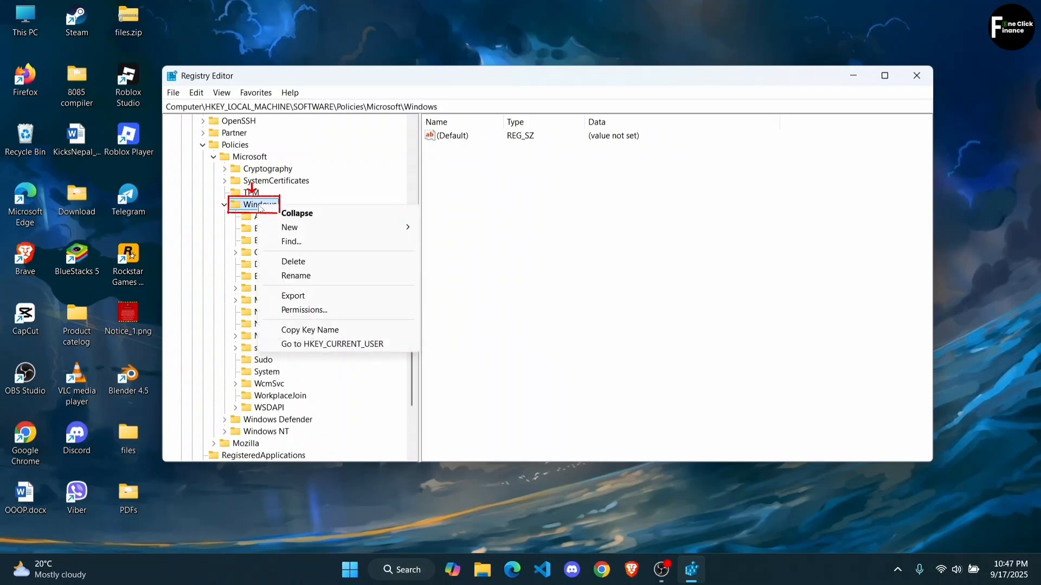
{"action": "mouse_move", "coordinate": [307, 227]}
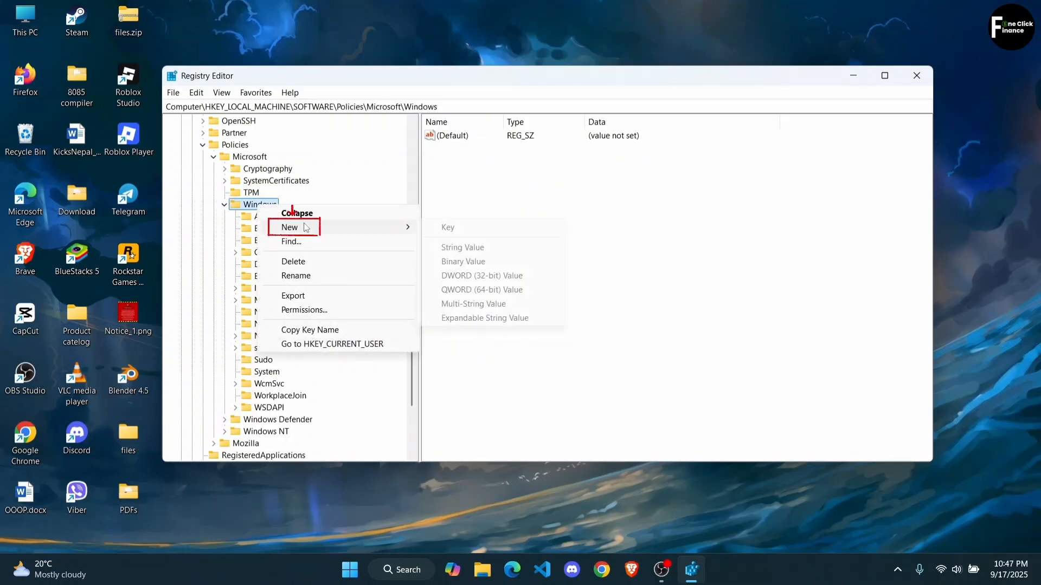
{"action": "left_click", "coordinate": [449, 227]}
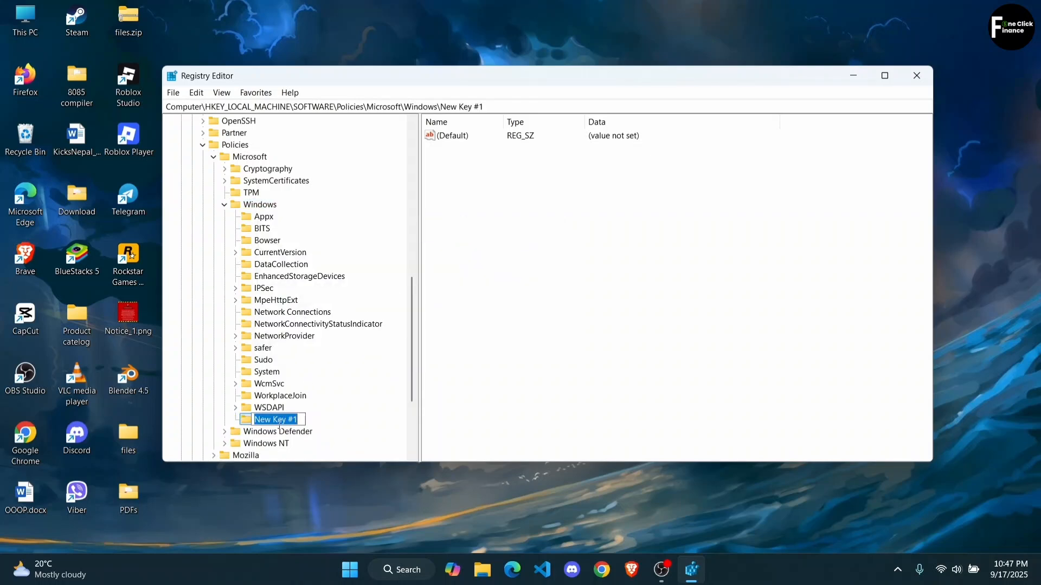
{"action": "type", "text": "Windows U"}
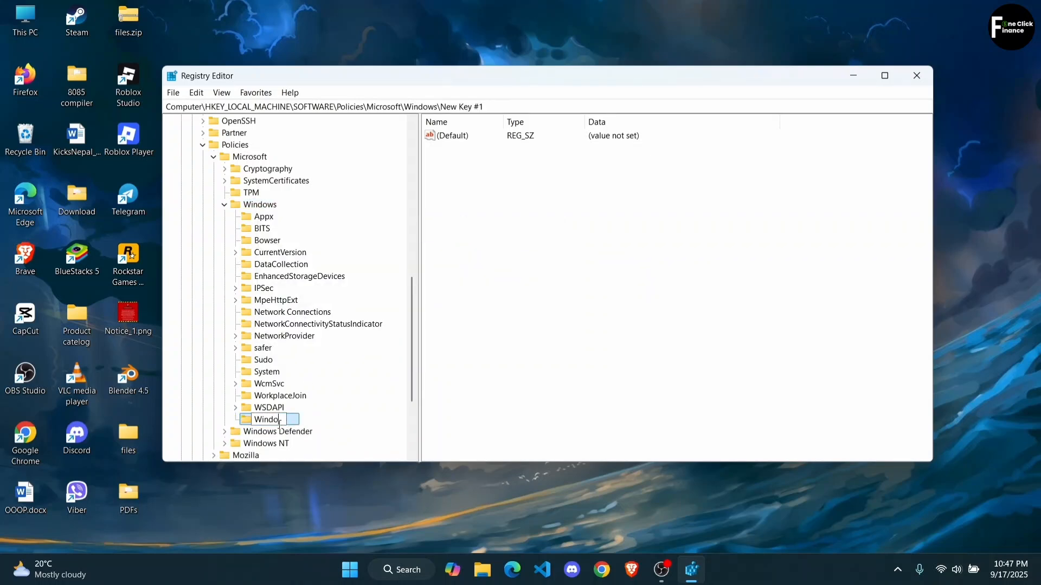
{"action": "key", "text": "BackSpace"}
{"action": "key", "text": "BackSpace"}
{"action": "key", "text": "BackSpace"}
{"action": "type", "text": "U"}
{"action": "left_click", "coordinate": [779, 567]}
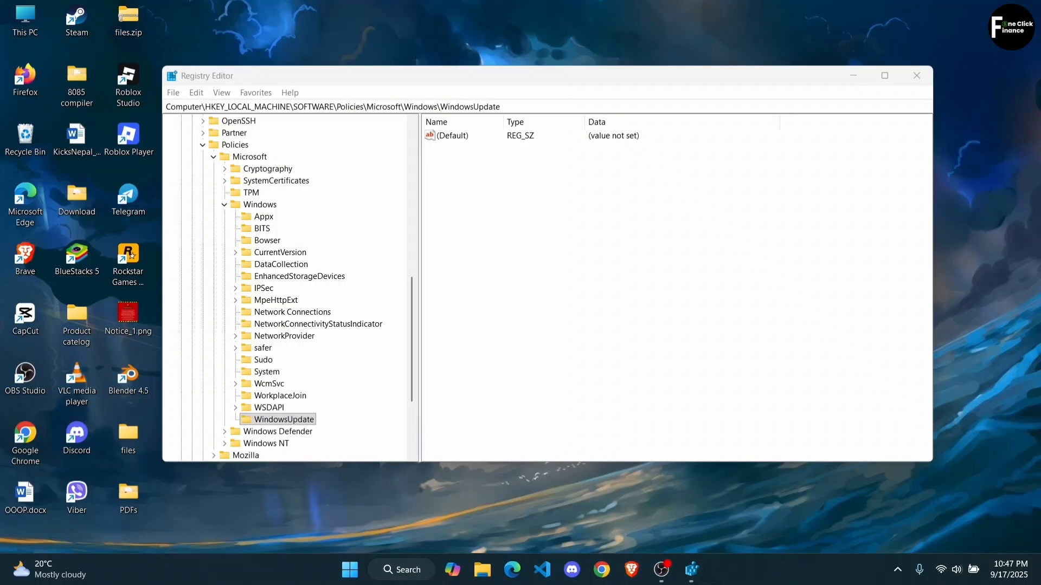
Create a subkey named AU inside the WindowsUpdate key
{"action": "left_click", "coordinate": [259, 425]}
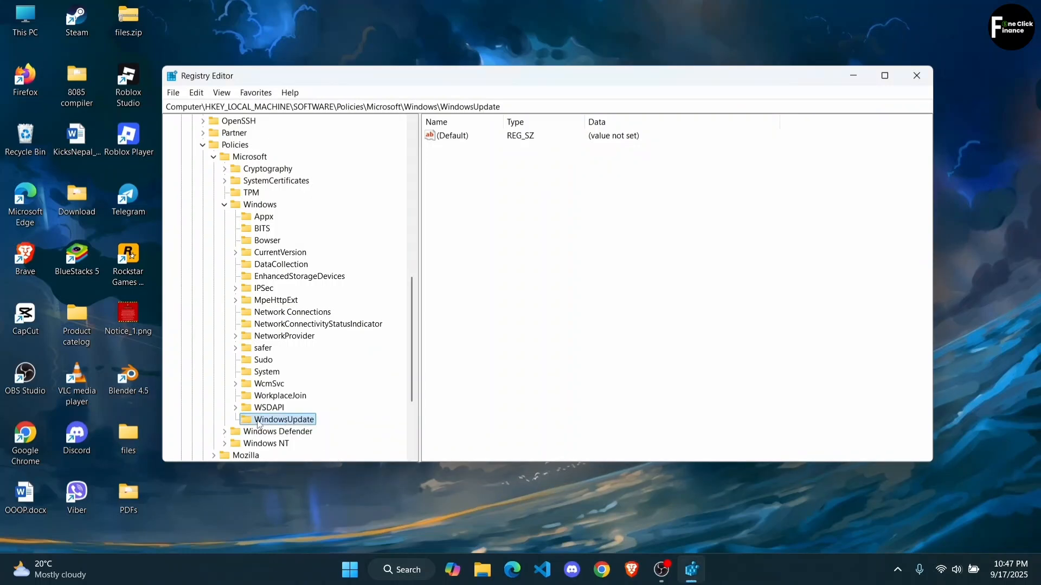
{"action": "right_click", "coordinate": [259, 424]}
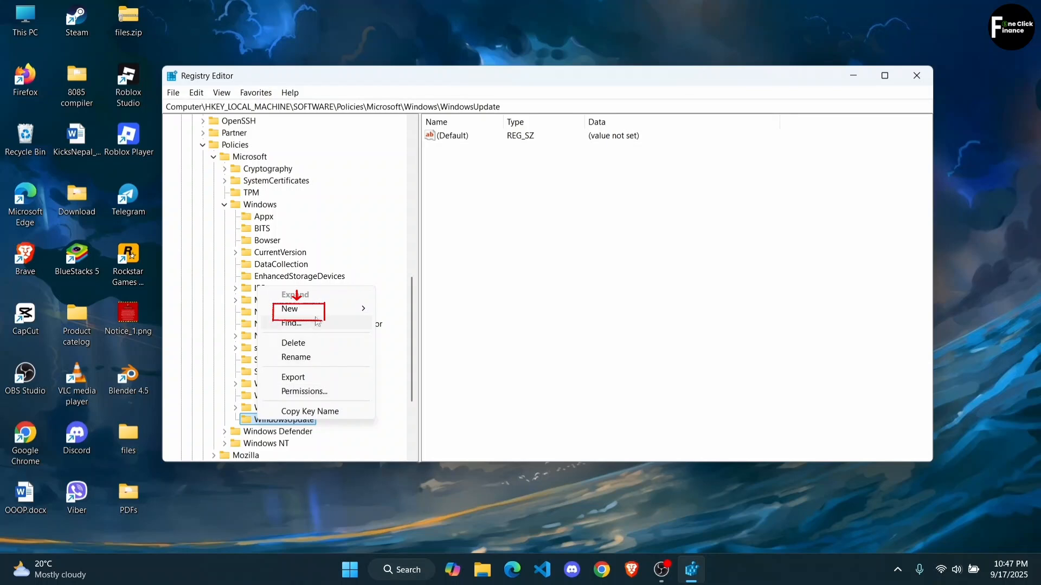
{"action": "mouse_move", "coordinate": [320, 318]}
{"action": "left_click", "coordinate": [406, 311]}
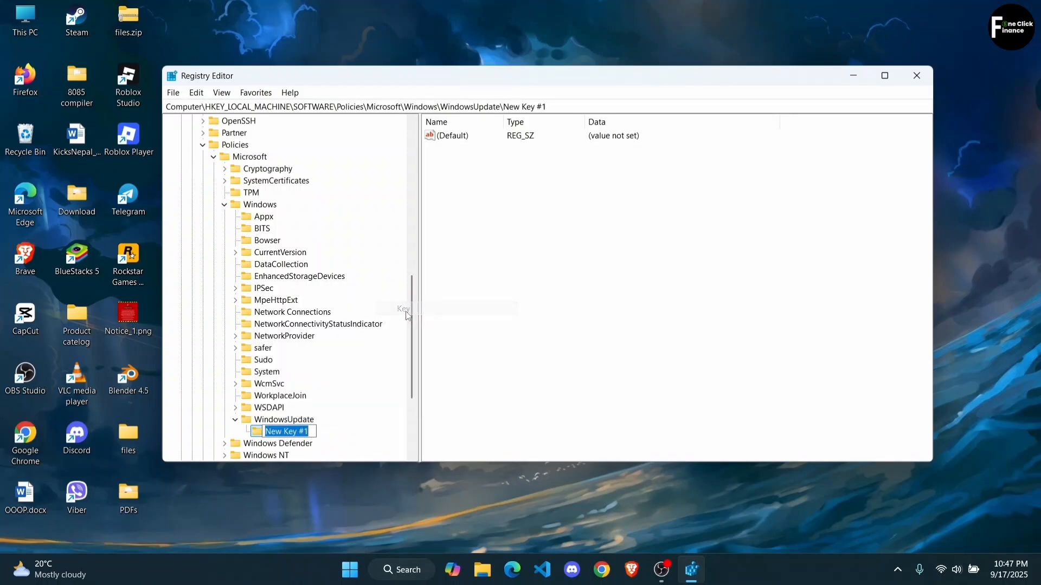
{"action": "type", "text": "A"}
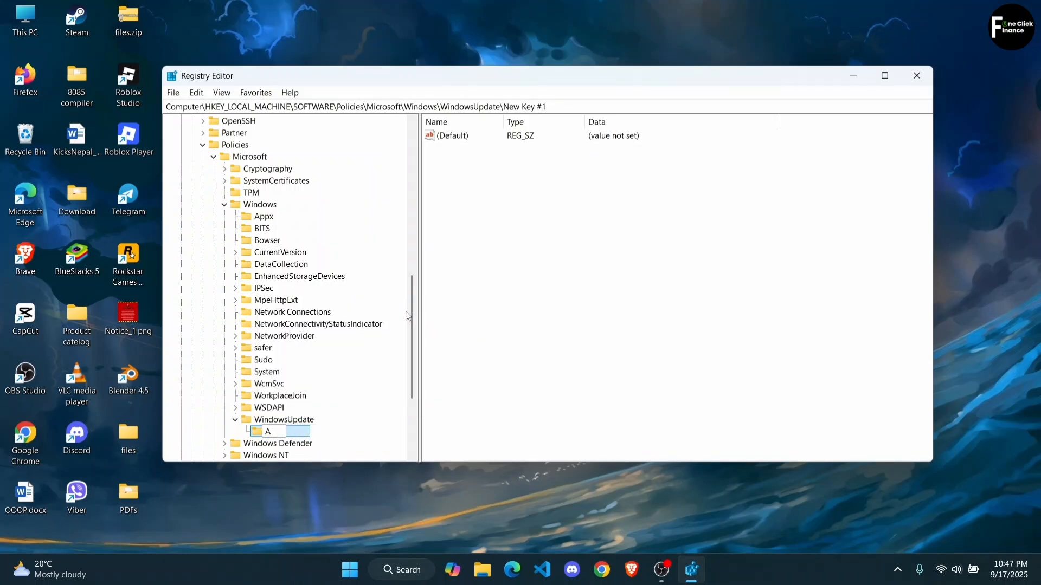
{"action": "type", "text": "U"}
{"action": "key", "text": "Return"}
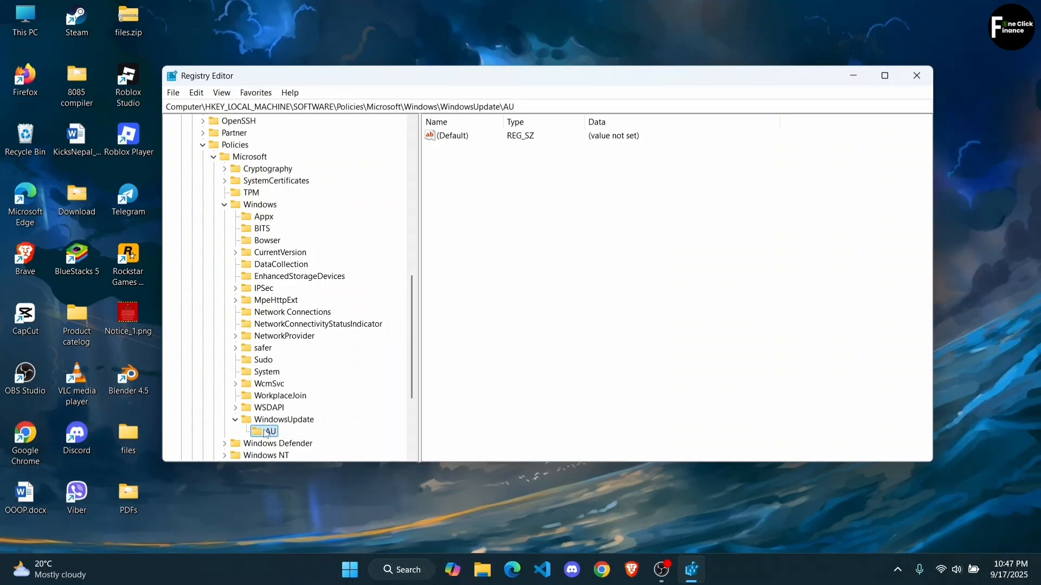
Add a DWORD (32-bit) value to the AU key and name it NoAutoUpdate
{"action": "right_click", "coordinate": [543, 215]}
{"action": "mouse_move", "coordinate": [571, 225]}
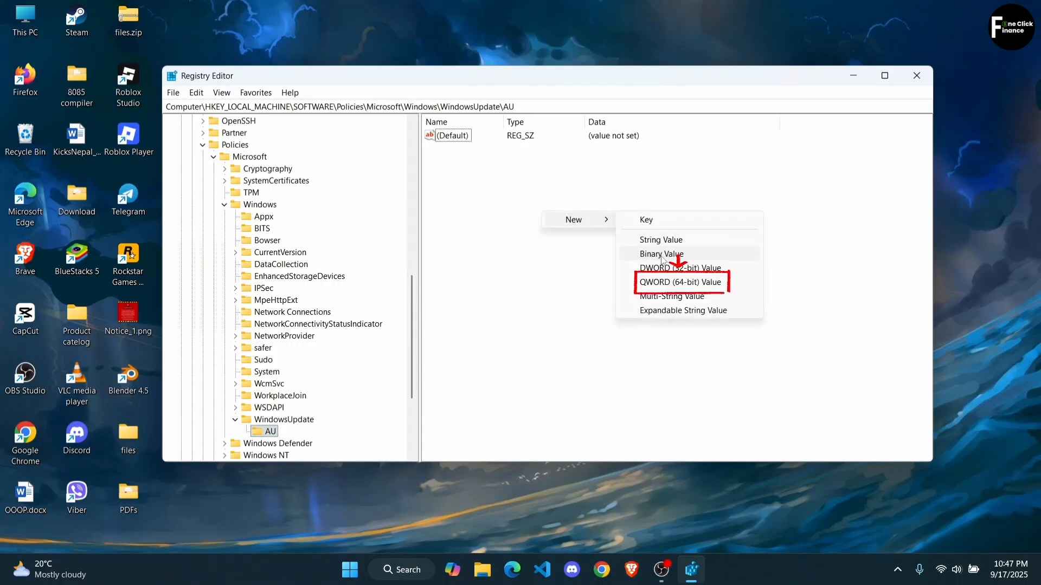
{"action": "left_click", "coordinate": [682, 273]}
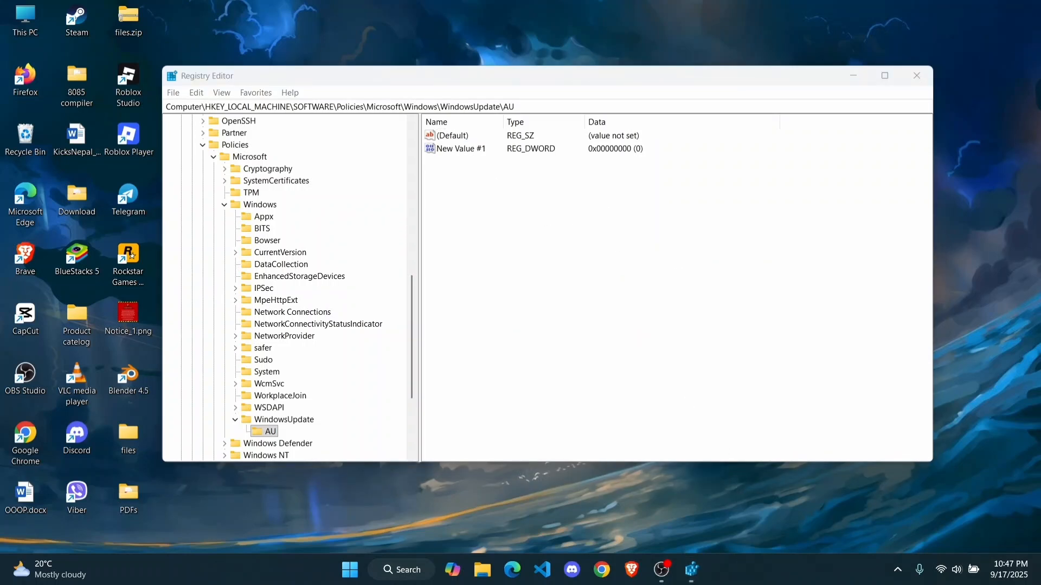
{"action": "left_click", "coordinate": [468, 148]}
{"action": "right_click", "coordinate": [464, 151]}
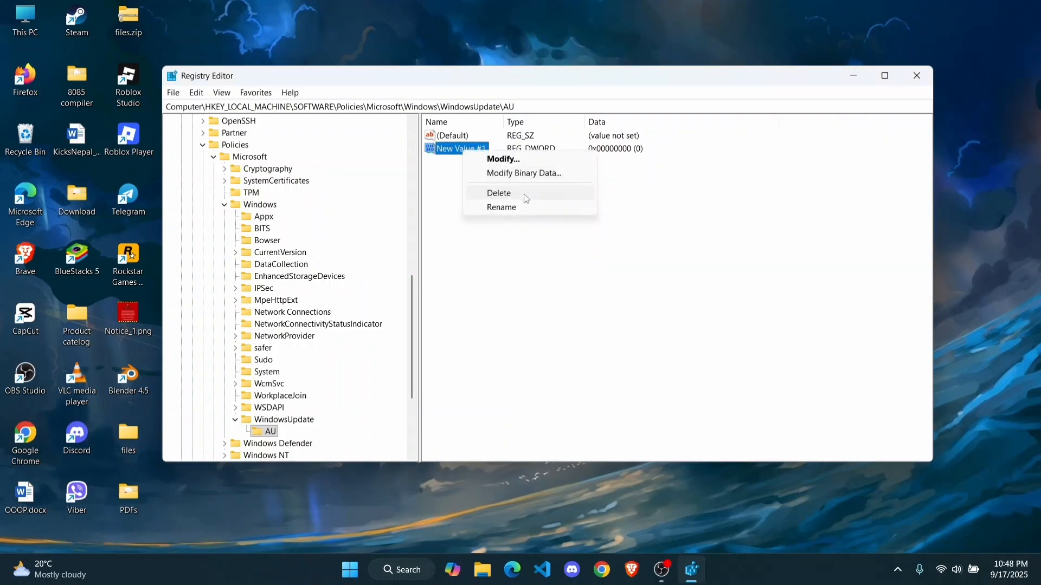
{"action": "left_click", "coordinate": [507, 208]}
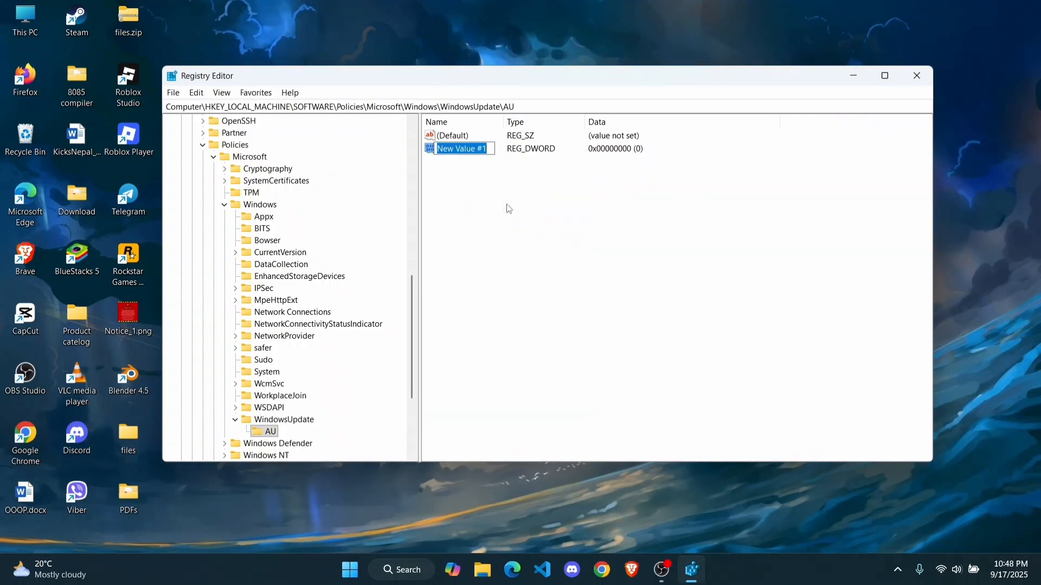
{"action": "type", "text": "NoAuto"}
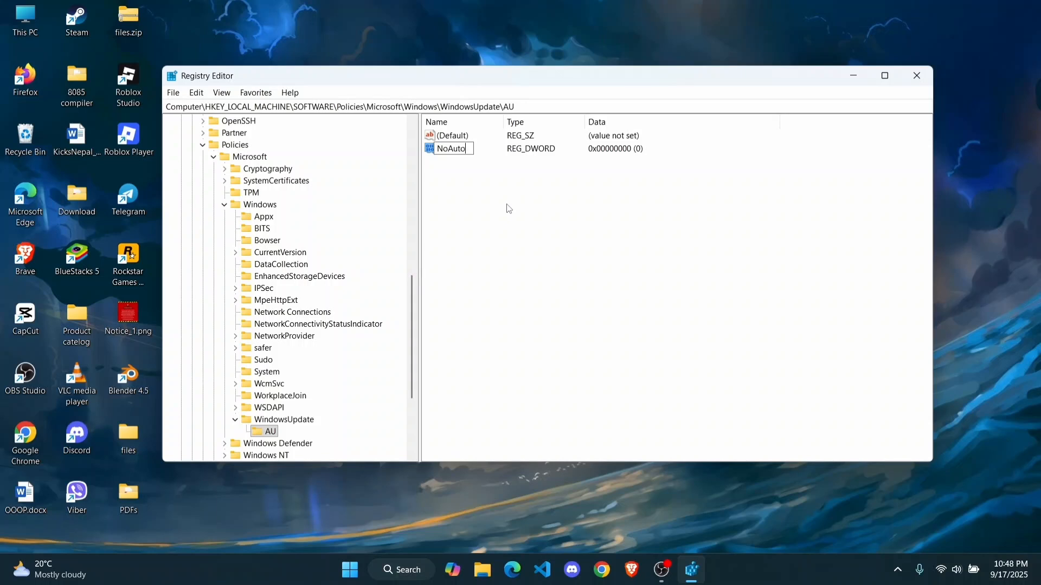
{"action": "type", "text": "Update"}
{"action": "key", "text": "Return"}
Set the NoAutoUpdate value's data to 1 in hexadecimal and save it
{"action": "double_click", "coordinate": [465, 149]}
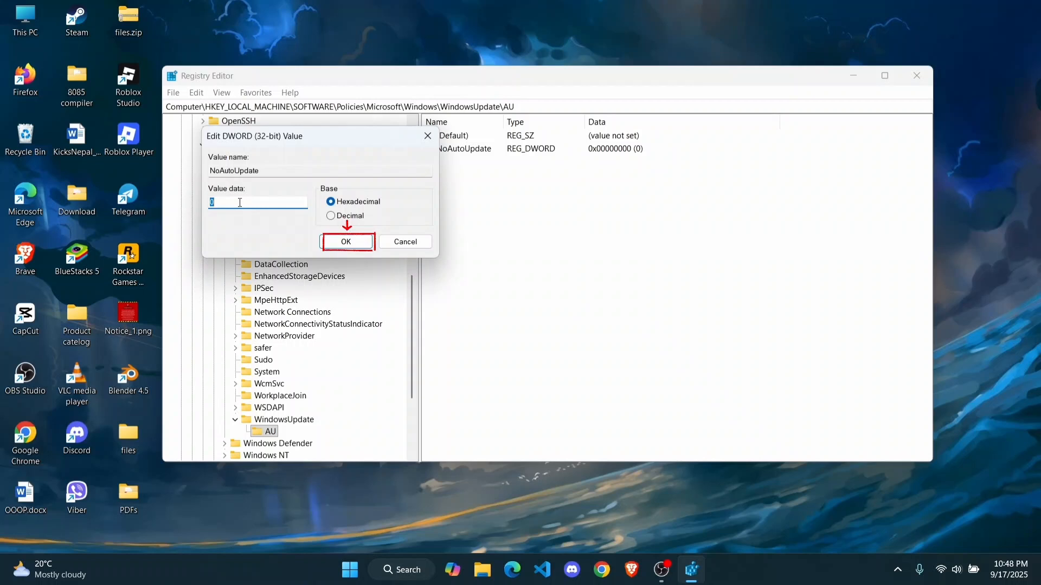
{"action": "type", "text": "1"}
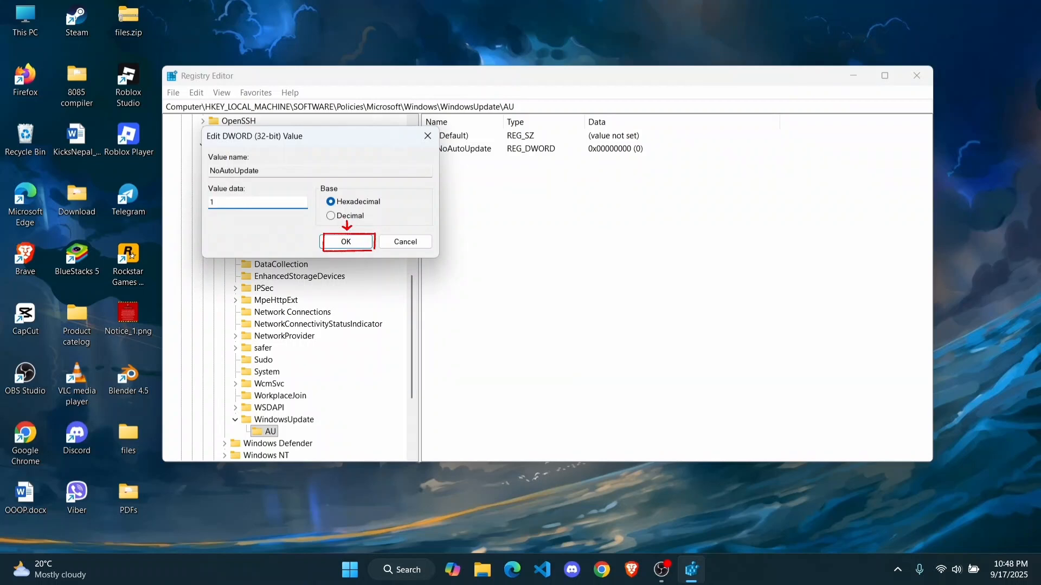
{"action": "left_click", "coordinate": [337, 243]}
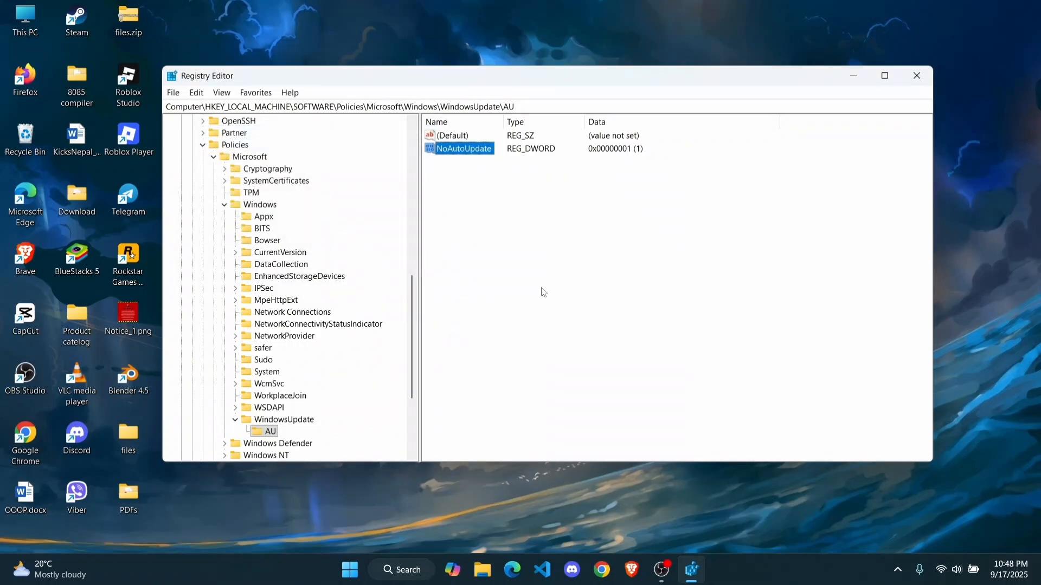
{"action": "left_click", "coordinate": [616, 316]}
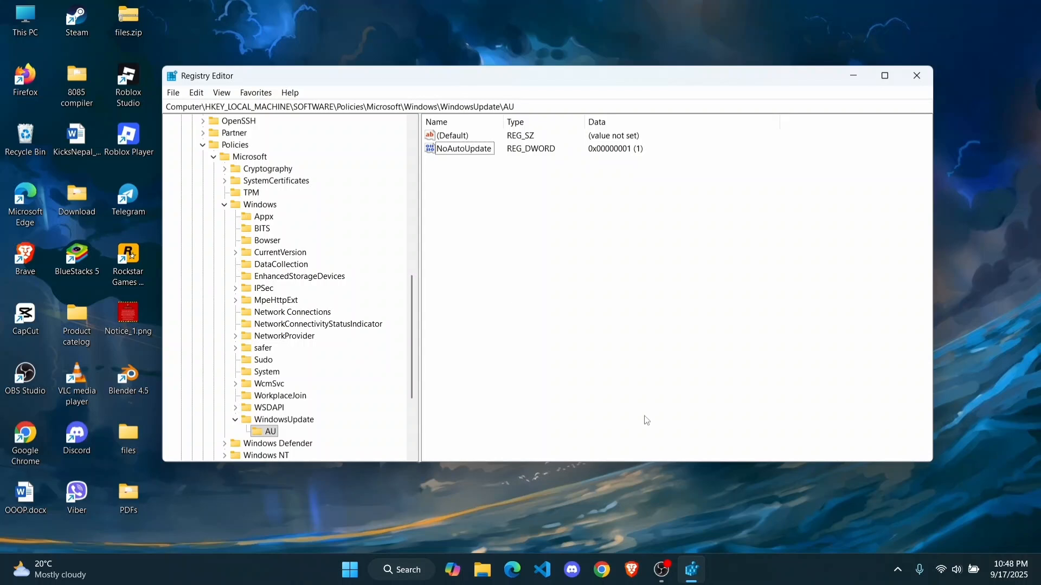
{"action": "left_click", "coordinate": [753, 584]}
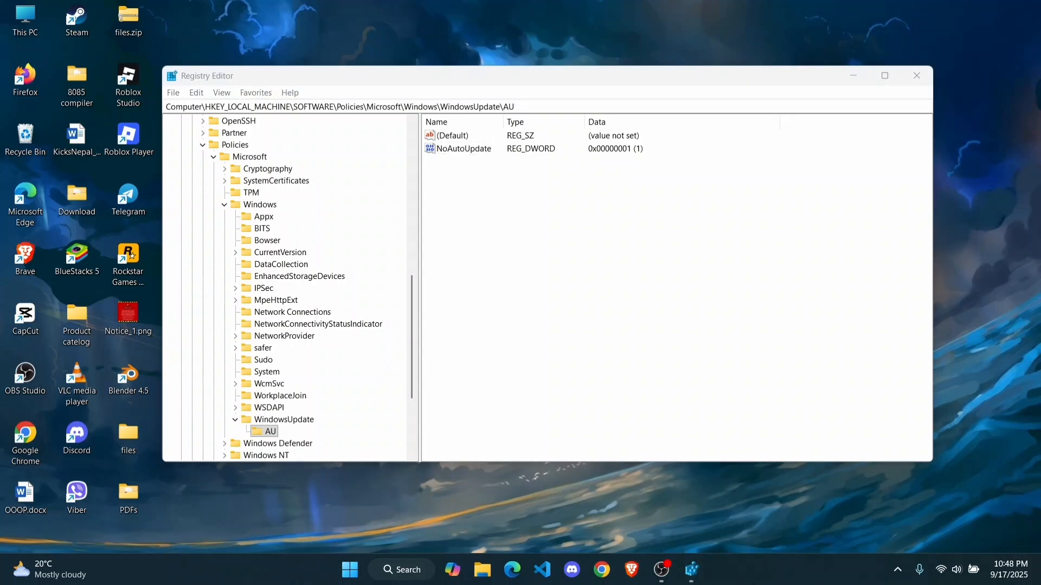